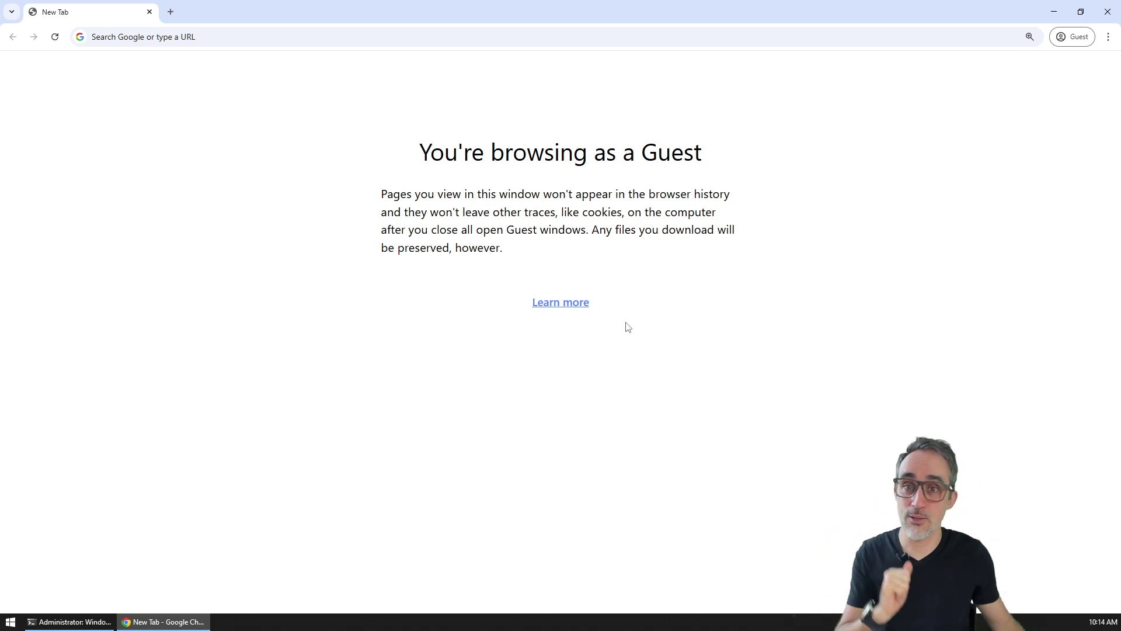
Step: Enter chat.parametric.camp in the Chrome address bar
left_click(594, 33)
type("chat.")
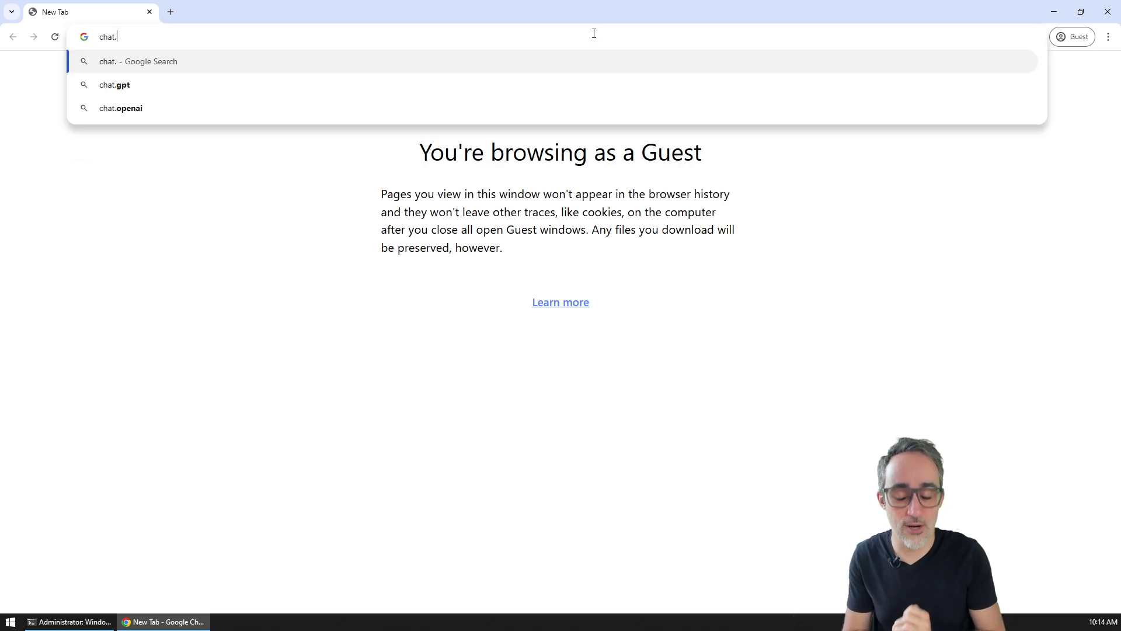
type("parametric")
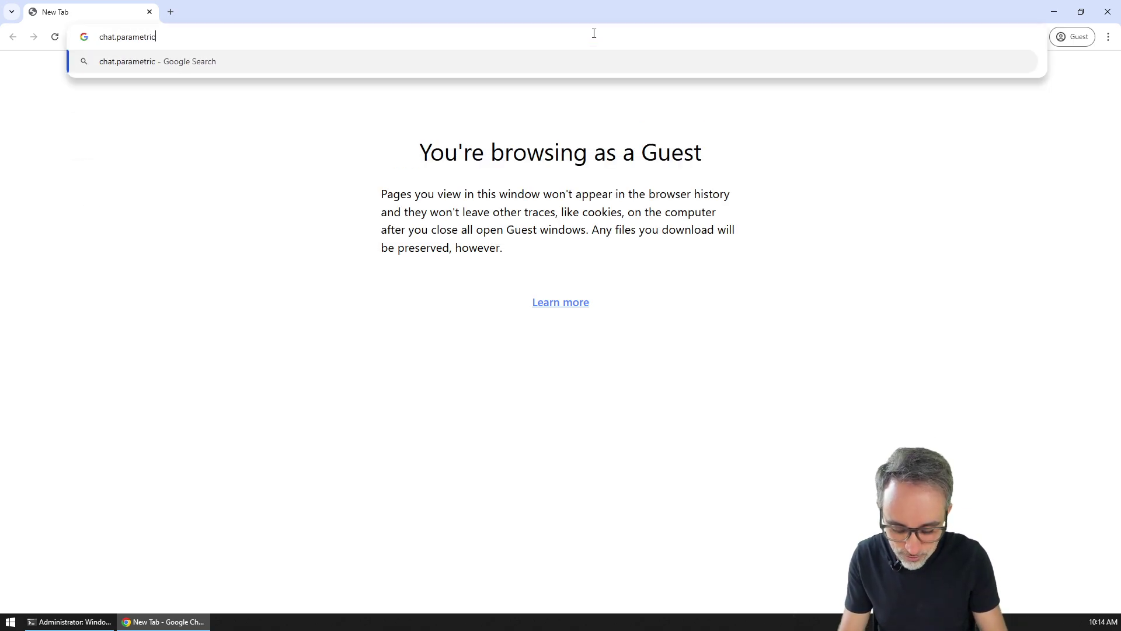
type(".camp")
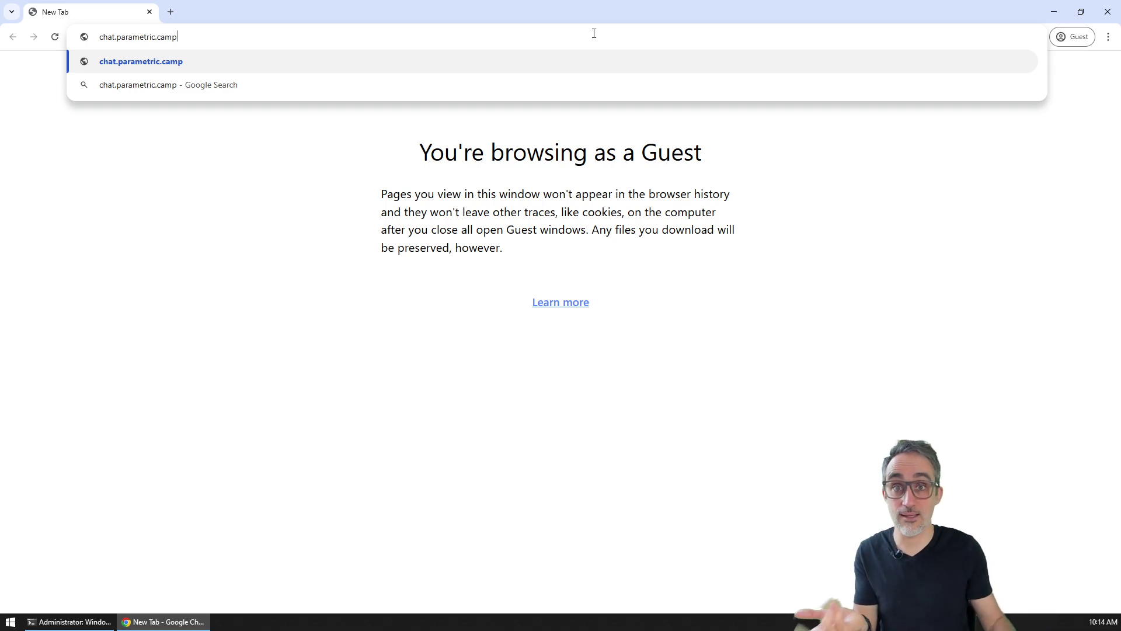
Step: Load chat.parametric.camp and sign in with the account email and password
key("Return")
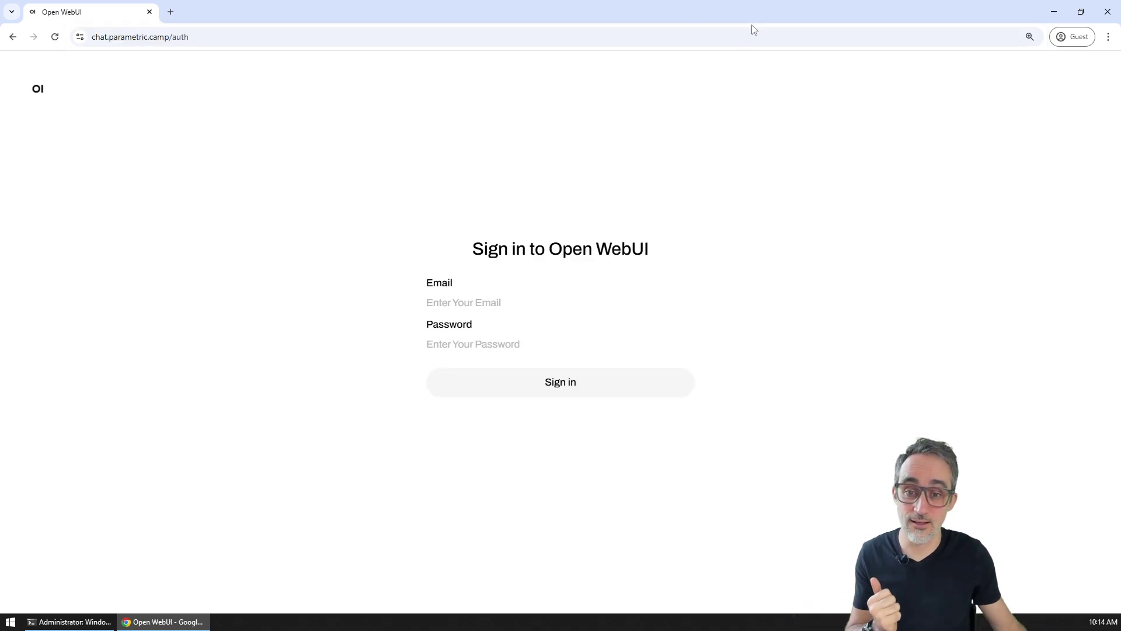
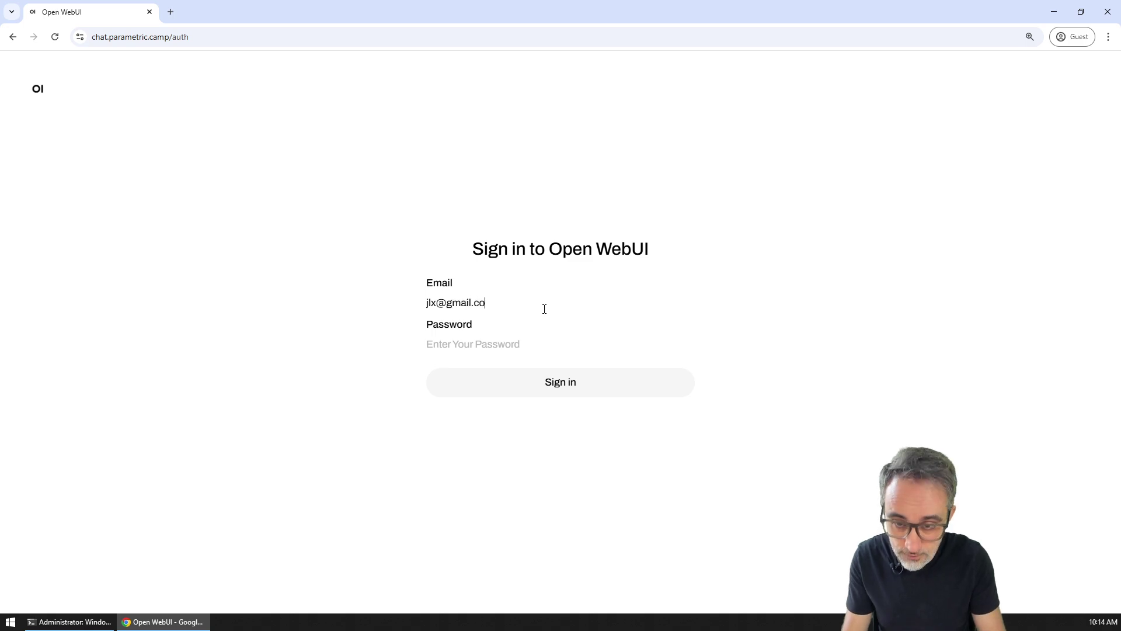
key("Tab")
type("•••")
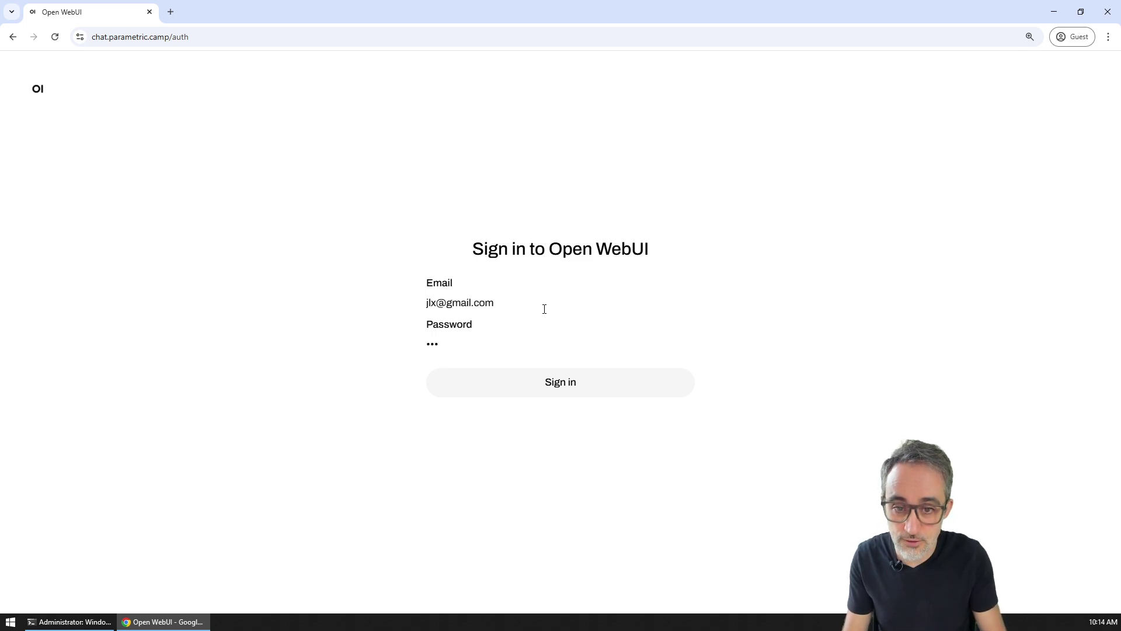
key("Return")
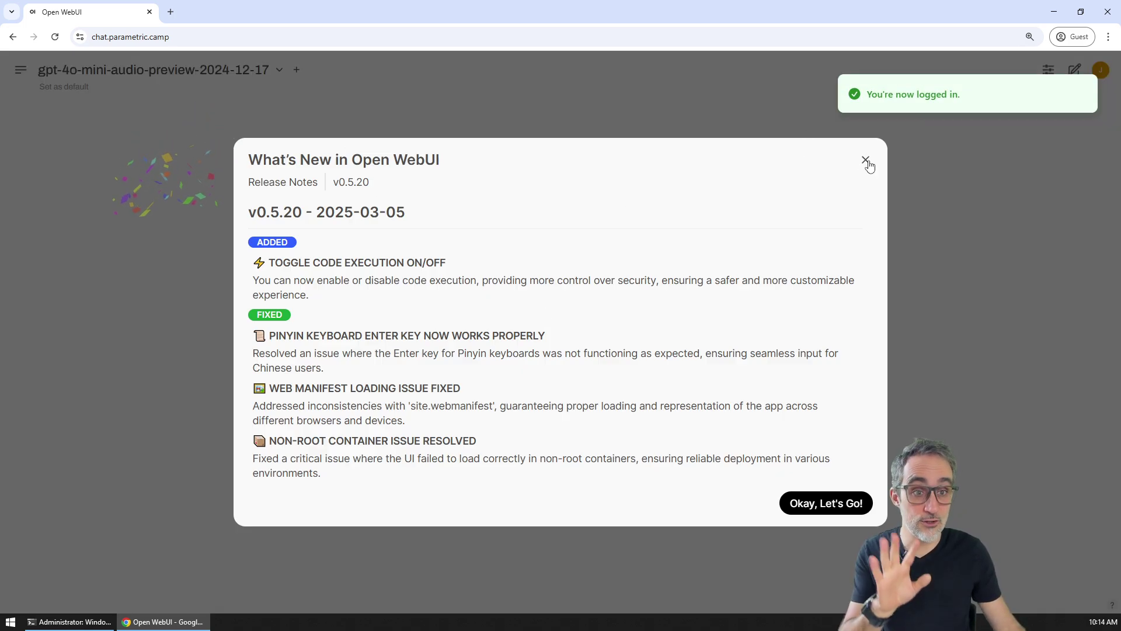
Step: Dismiss the release notes and choose llama3.2:latest as the chat model
left_click(866, 159)
left_click(279, 70)
scroll(215, 190, "down", 10)
left_click(138, 265)
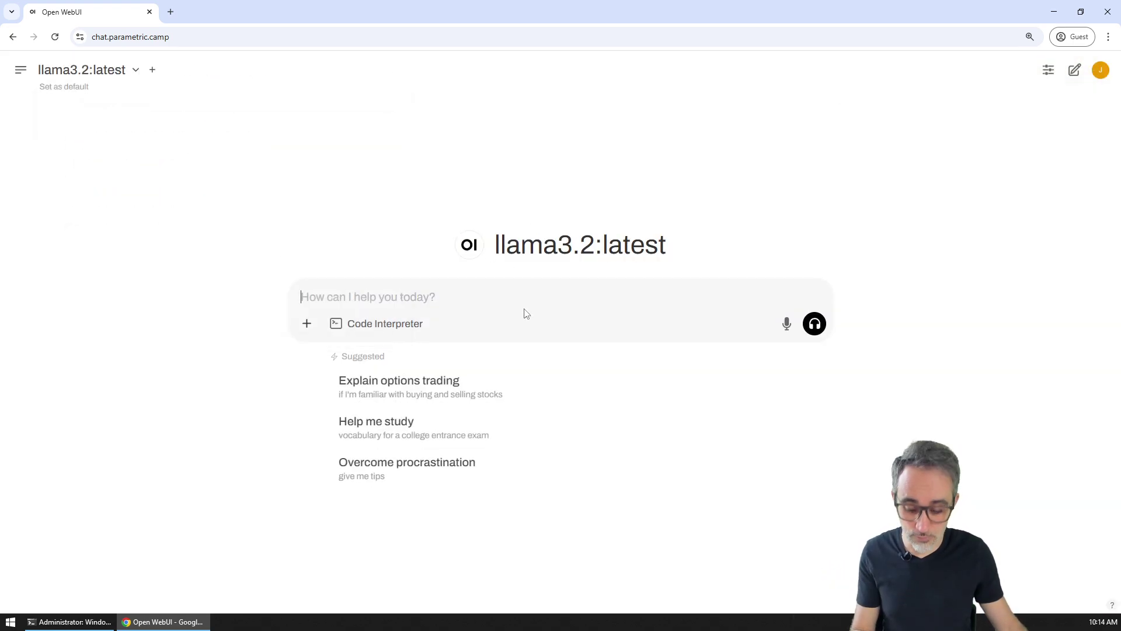
Step: Send llama3.2 the pasted ParametricCampers greeting prompt, checking the PowerShell server log while it answers
type("Can you please greet our ParametricCampers?")
left_click(814, 323)
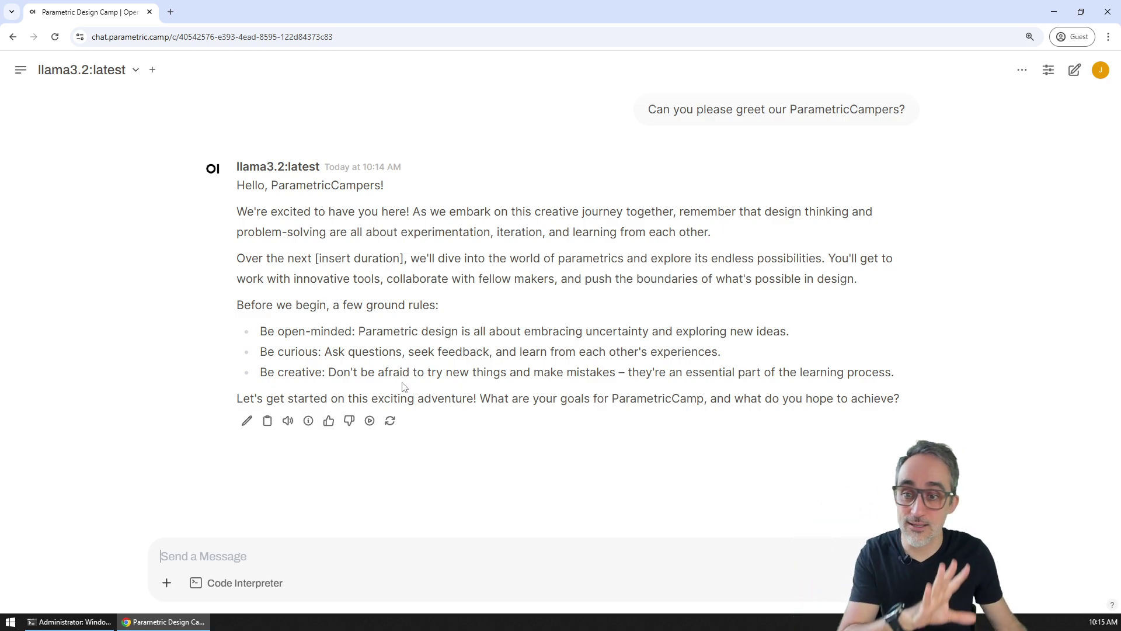
left_click(69, 621)
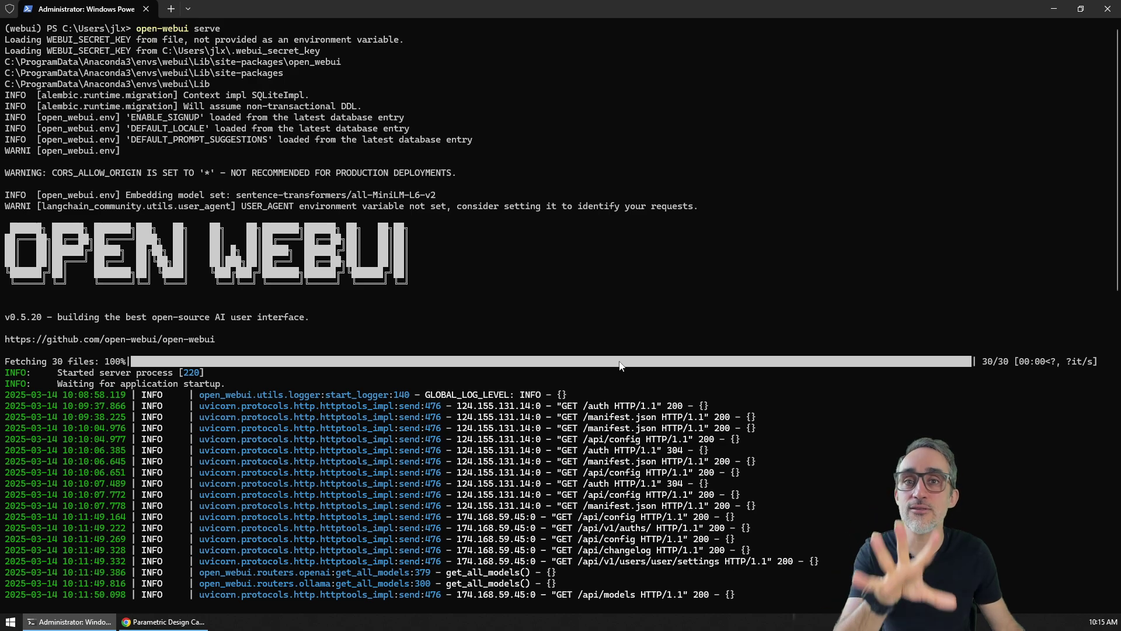
left_click(166, 622)
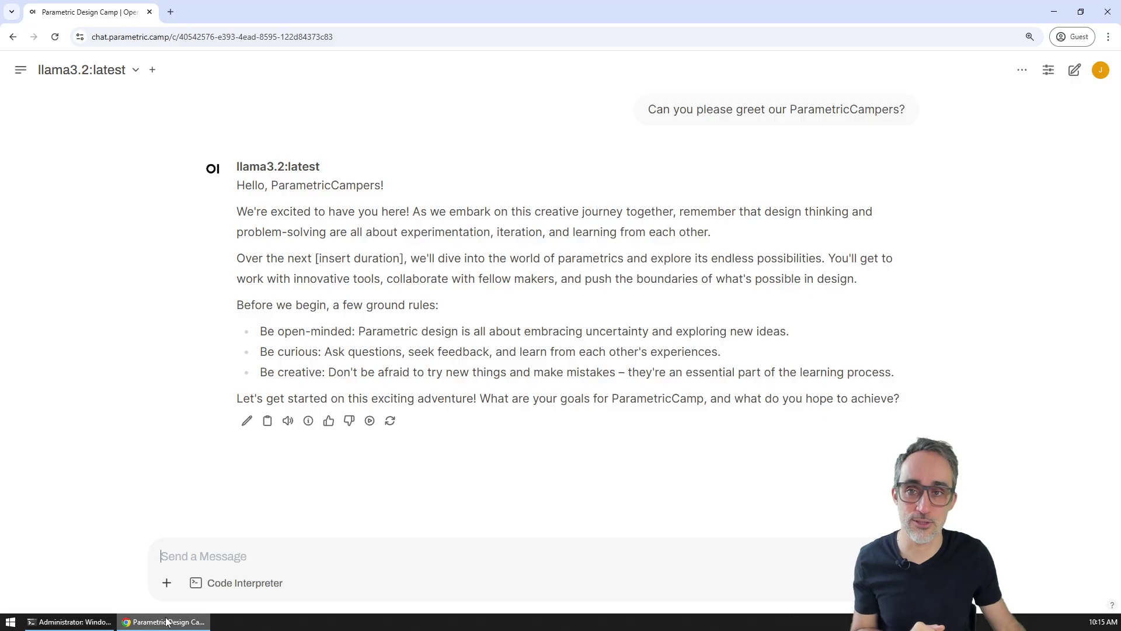
Step: Highlight the chat.parametric.camp domain in the chat page's web address
left_click(173, 40)
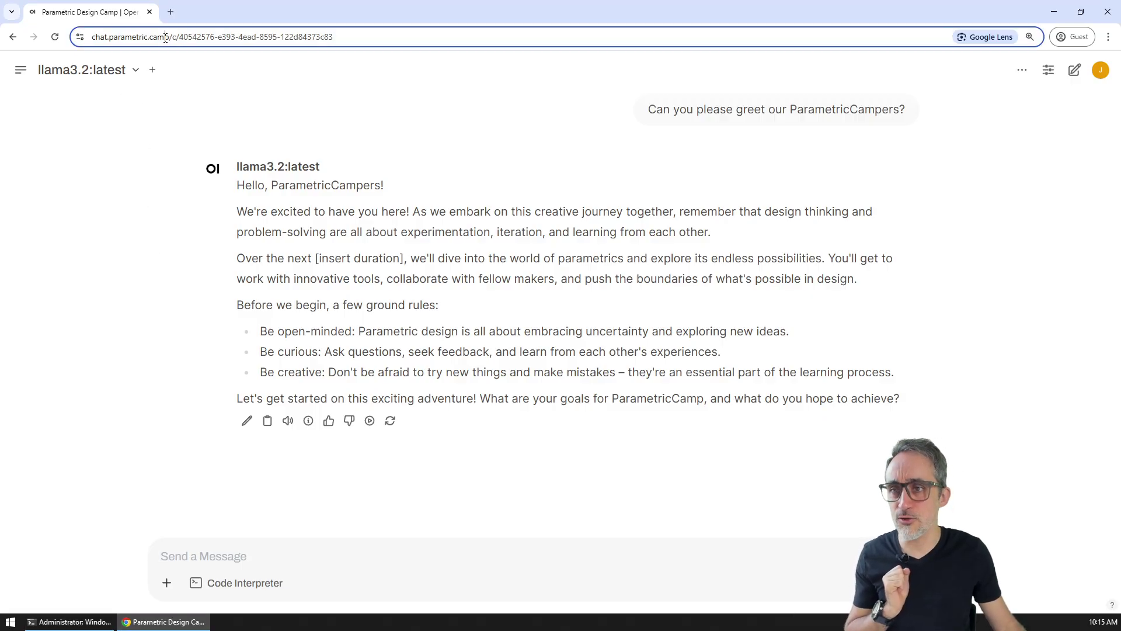
left_click(173, 40)
left_click_drag(195, 37, 70, 46)
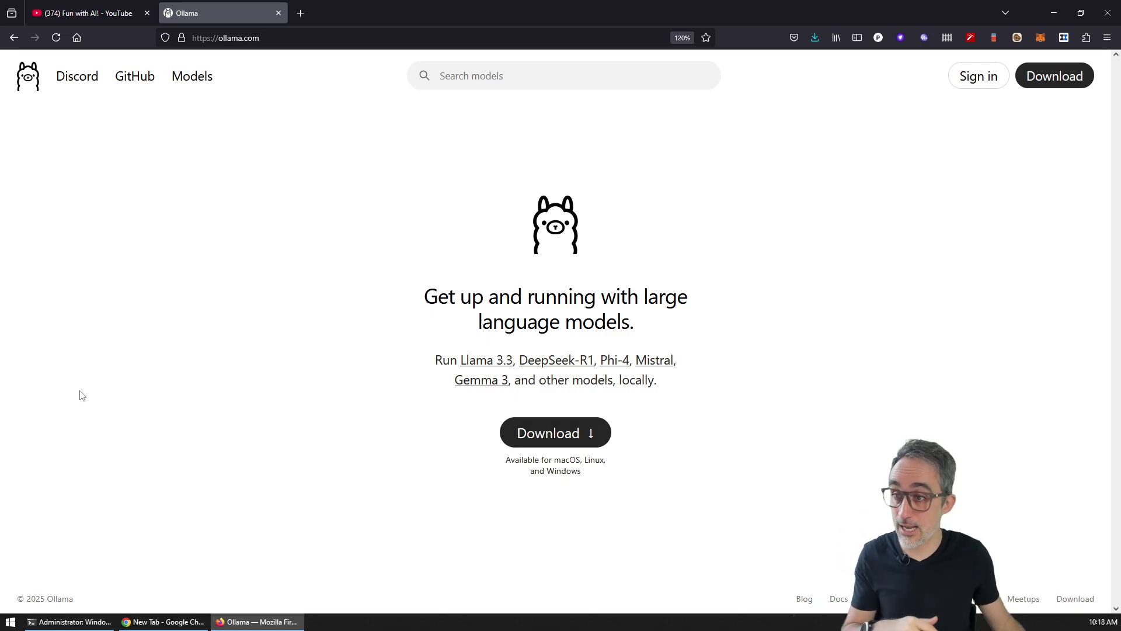
Step: Switch Firefox to the YouTube 'Fun with AI!' playlist tab
left_click(88, 13)
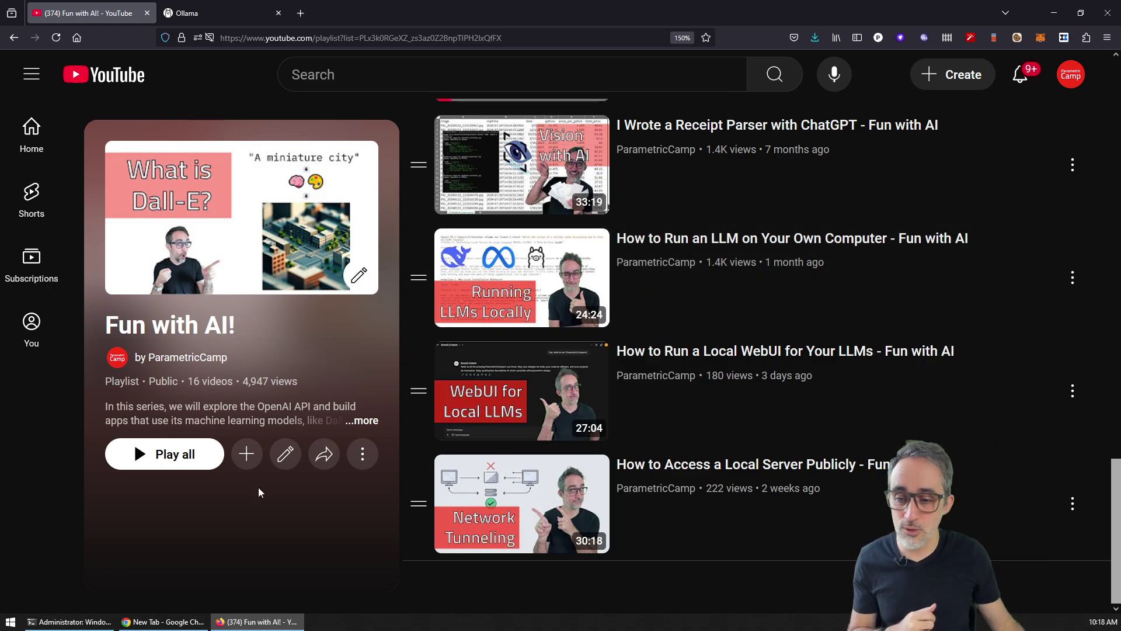
Step: In PowerShell, clear the screen with cls and rerun the ollama llama3.2 greeting command
left_click(106, 624)
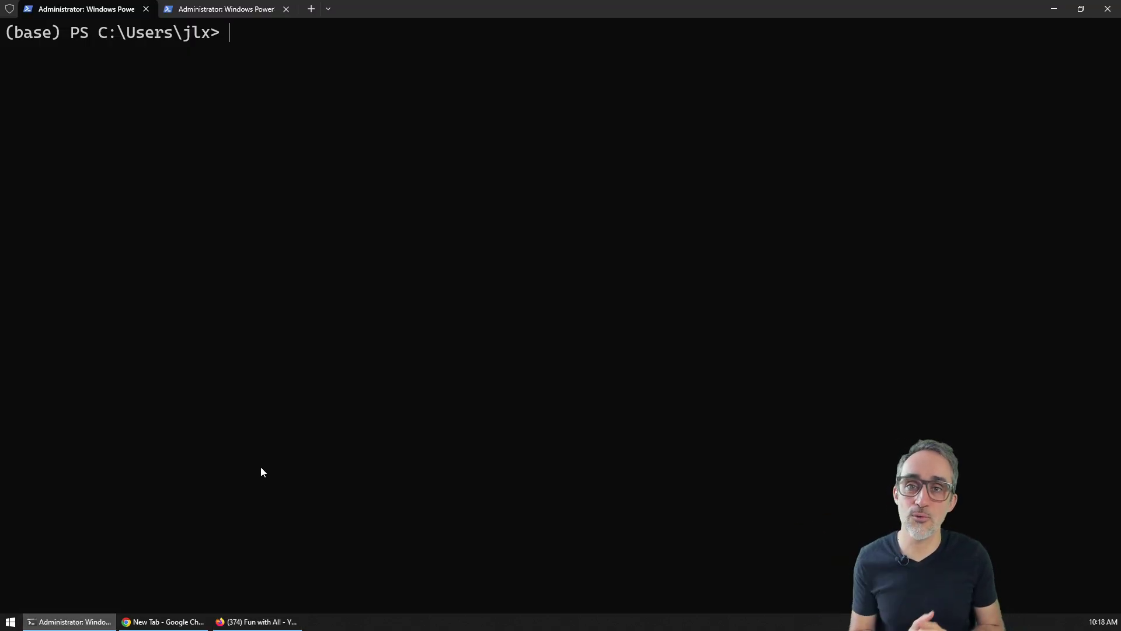
type("cls")
key("Return")
key("Up")
key("Up")
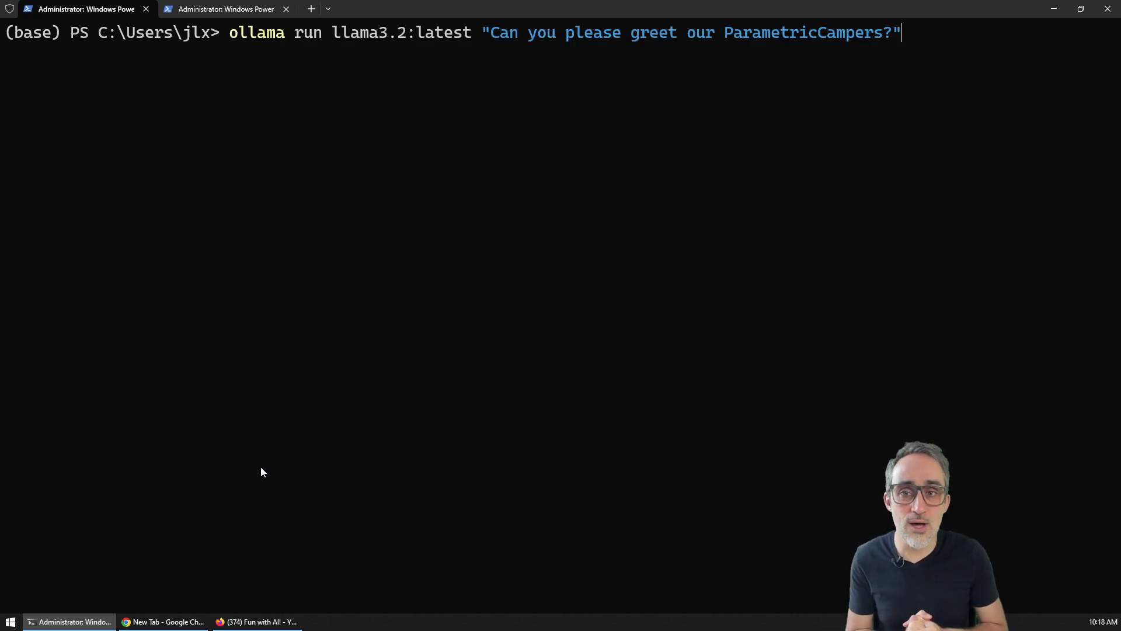
key("Return")
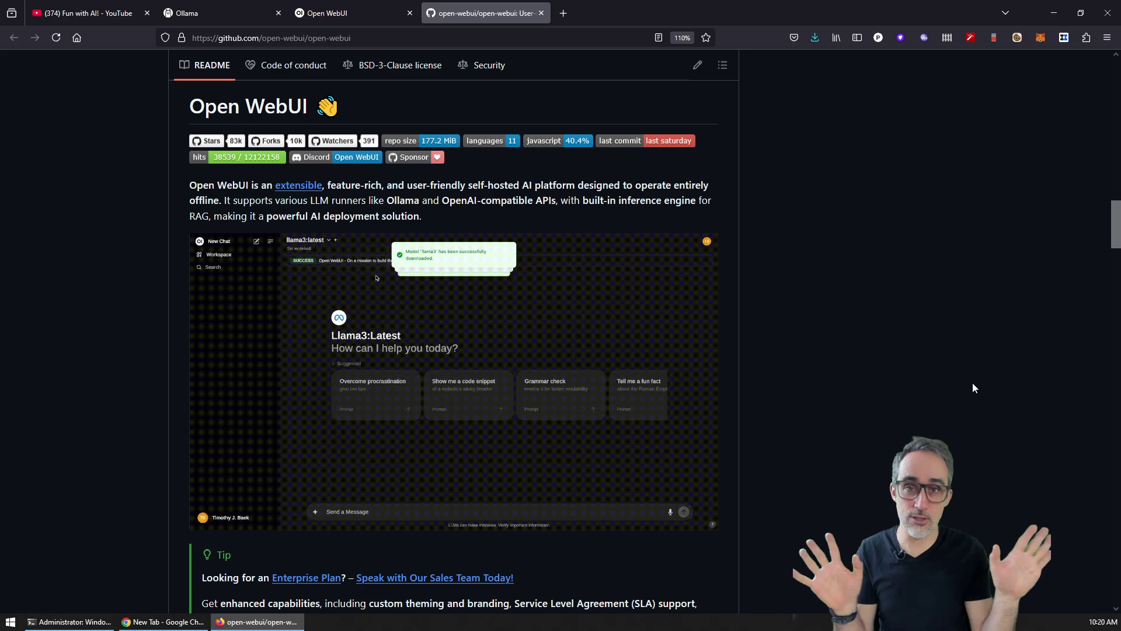
Step: Switch back to the YouTube 'Fun with AI!' playlist tab with Ctrl+1
key("ctrl+1")
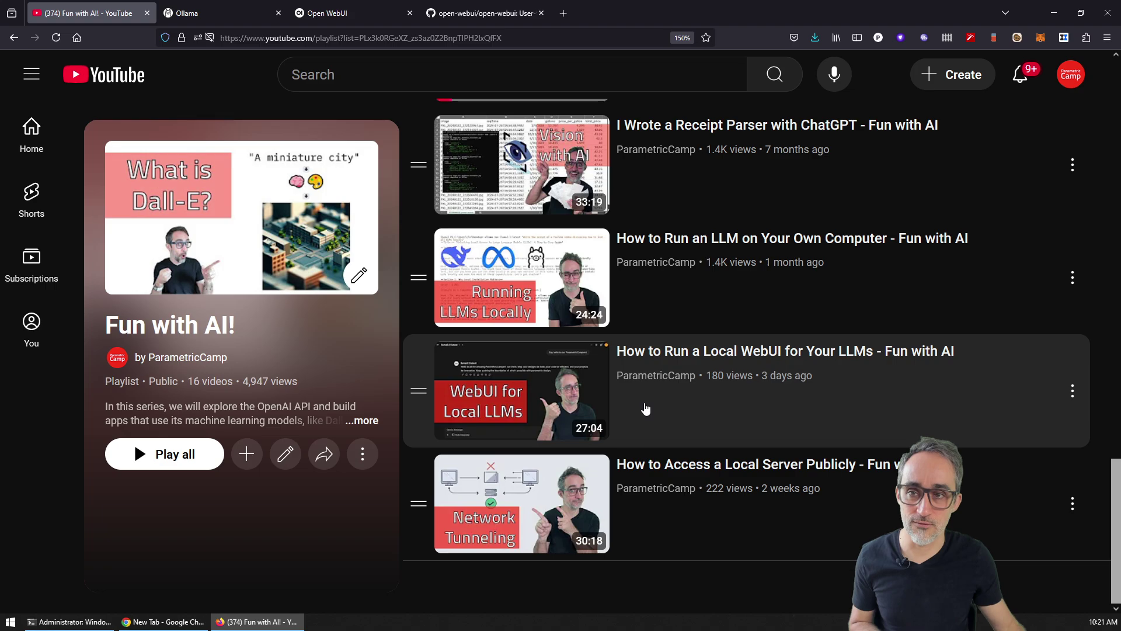
Step: Check the open-webui serve output in PowerShell, then load localhost:8080 in Chrome
left_click(86, 621)
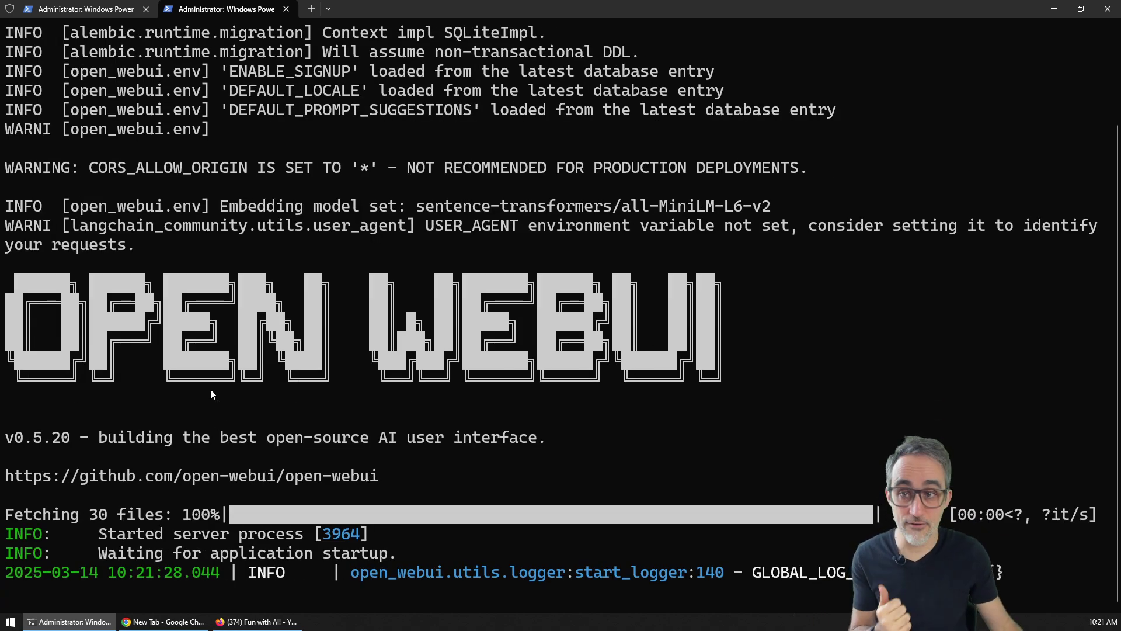
left_click(135, 621)
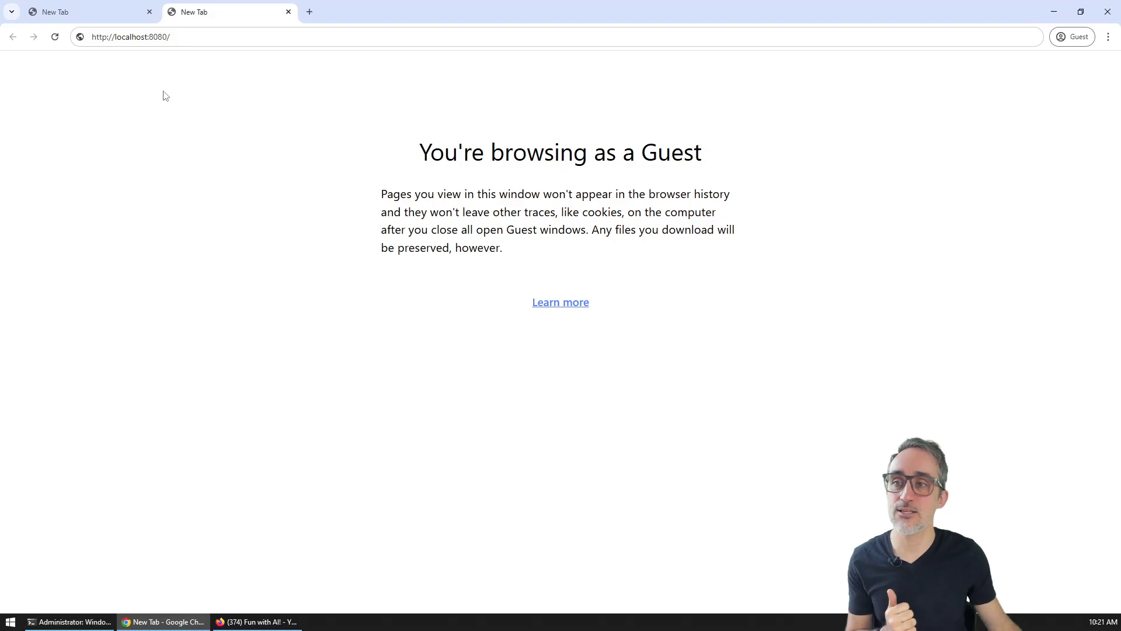
left_click(185, 37)
key("Return")
Step: Sign in to the local Open WebUI, zoom the page in and close the release notes
left_click(547, 304)
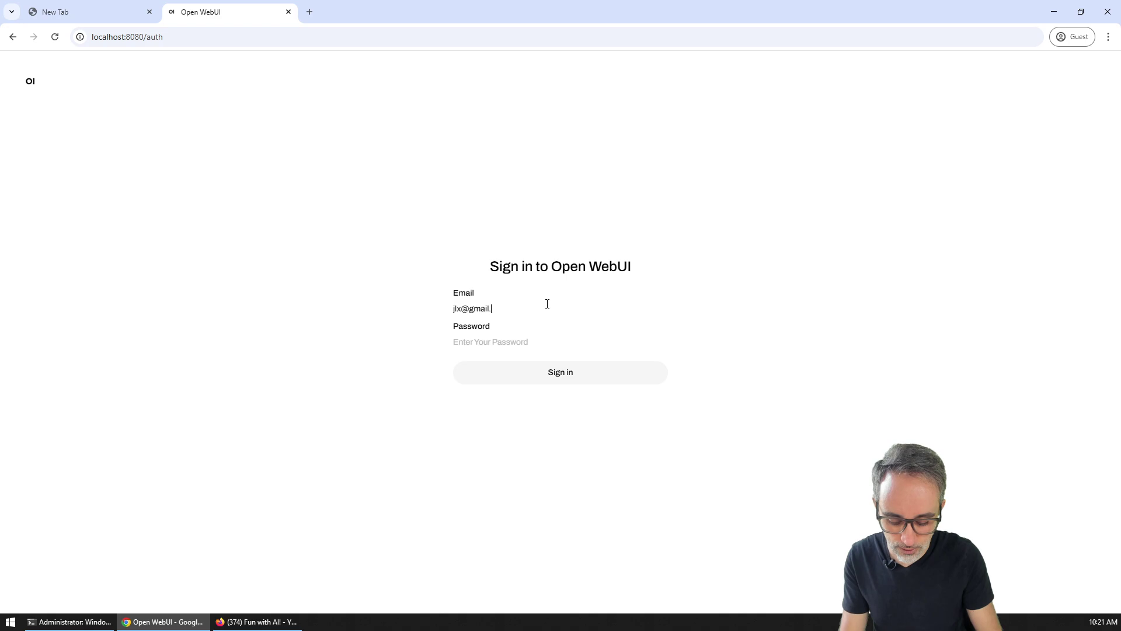
type("•")
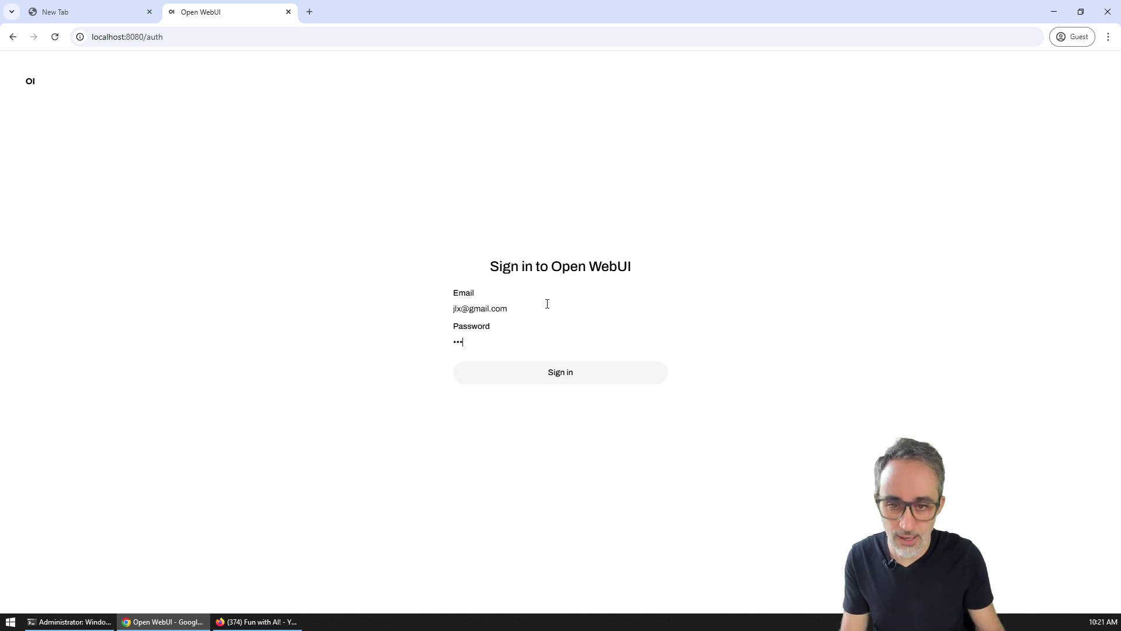
key("Return")
key("ctrl+plus")
key("ctrl+plus")
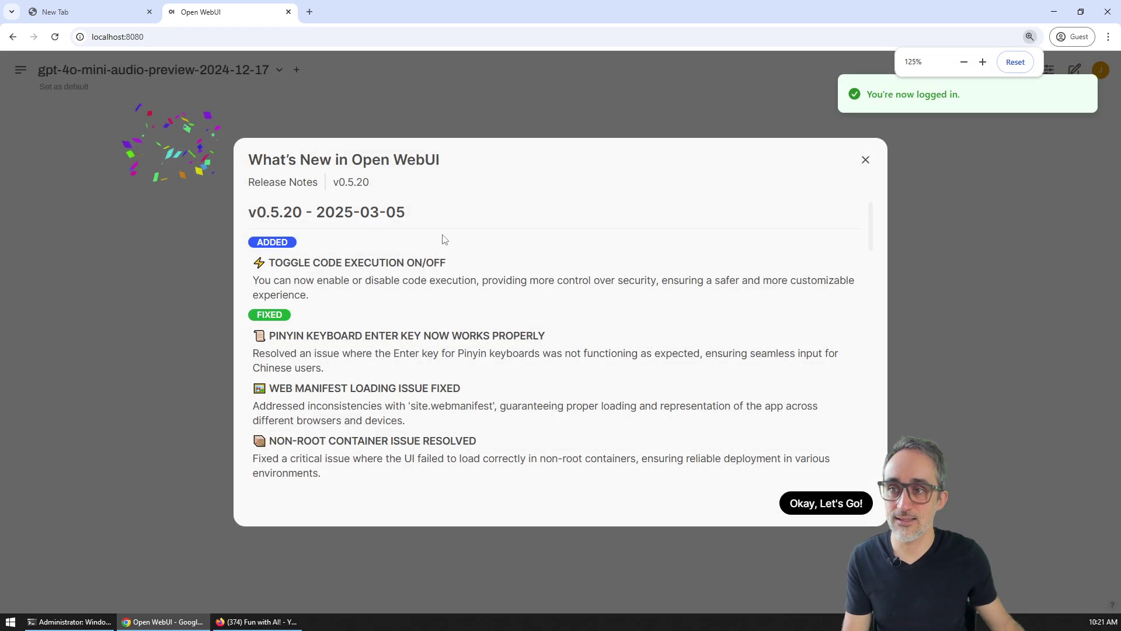
key("Escape")
Step: Select llama3.2:latest from the model list
left_click(210, 73)
scroll(138, 228, "down", 5)
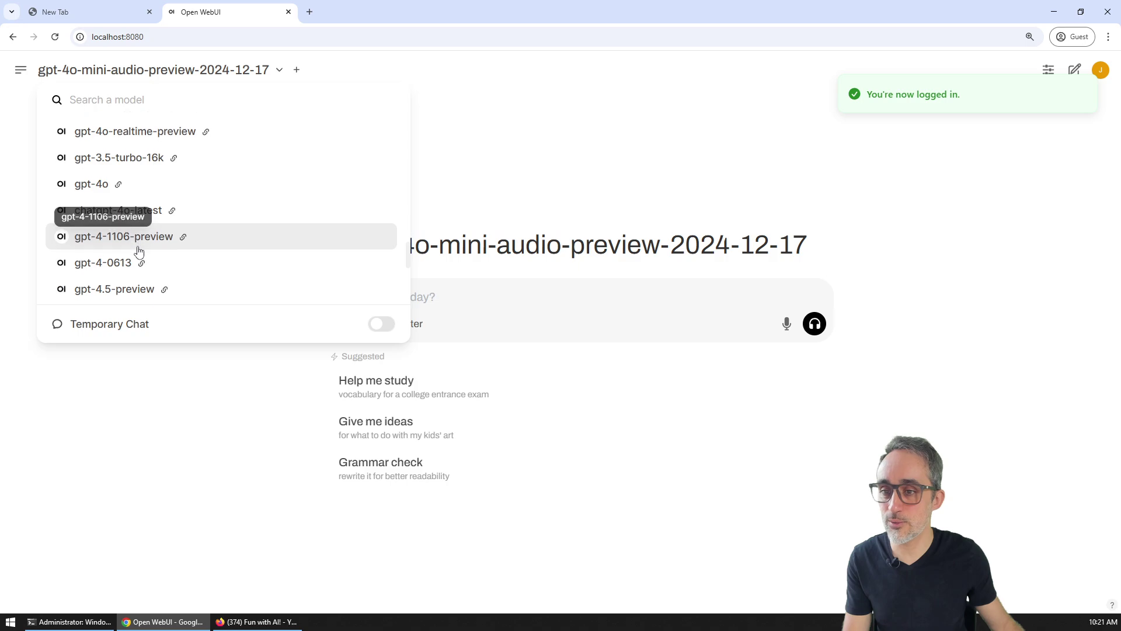
scroll(139, 251, "down", 5)
left_click(139, 257)
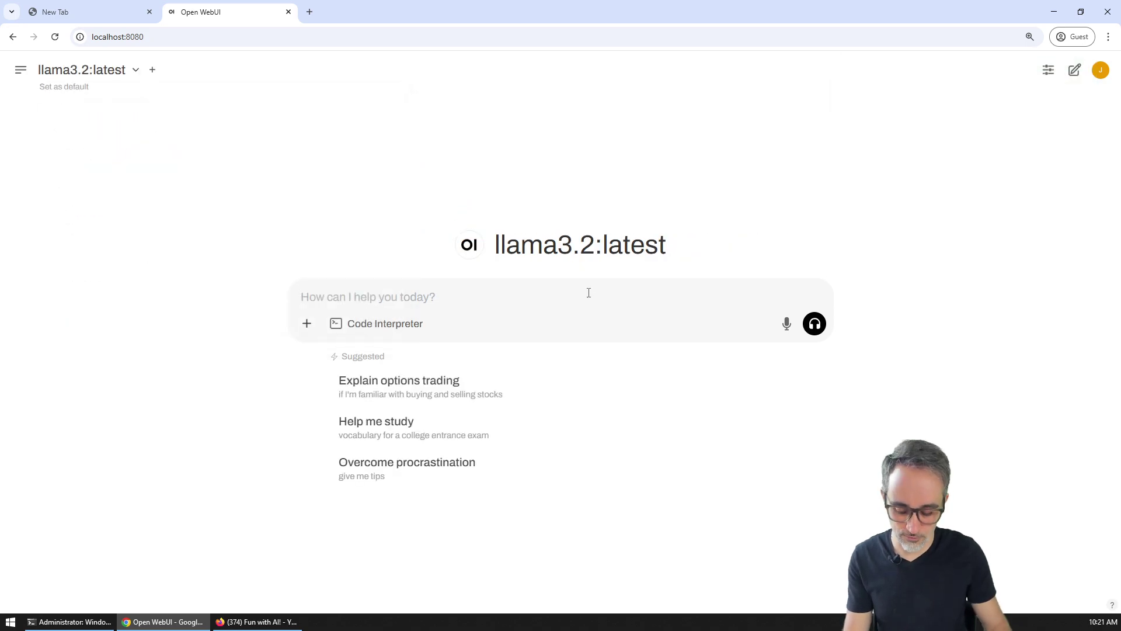
Step: Send the random-character test message 'dsfakjsfka;lskj;lhgfadfg' and enlarge the page further
type("dsfakjsfka;lskj;lhgfadfg")
key("Return")
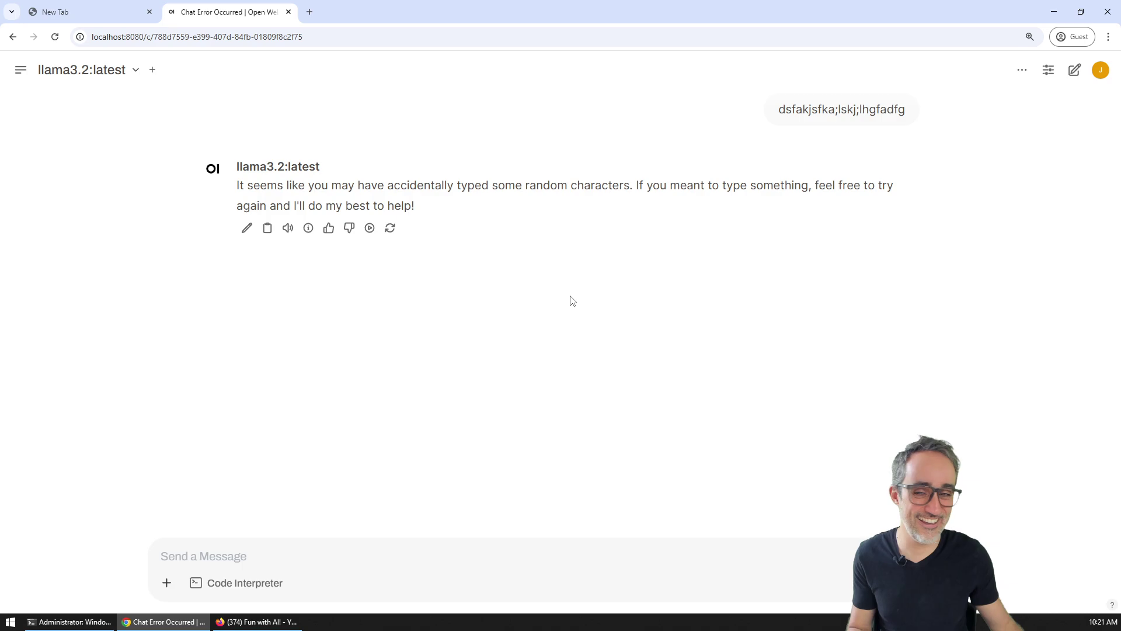
key("ctrl+plus")
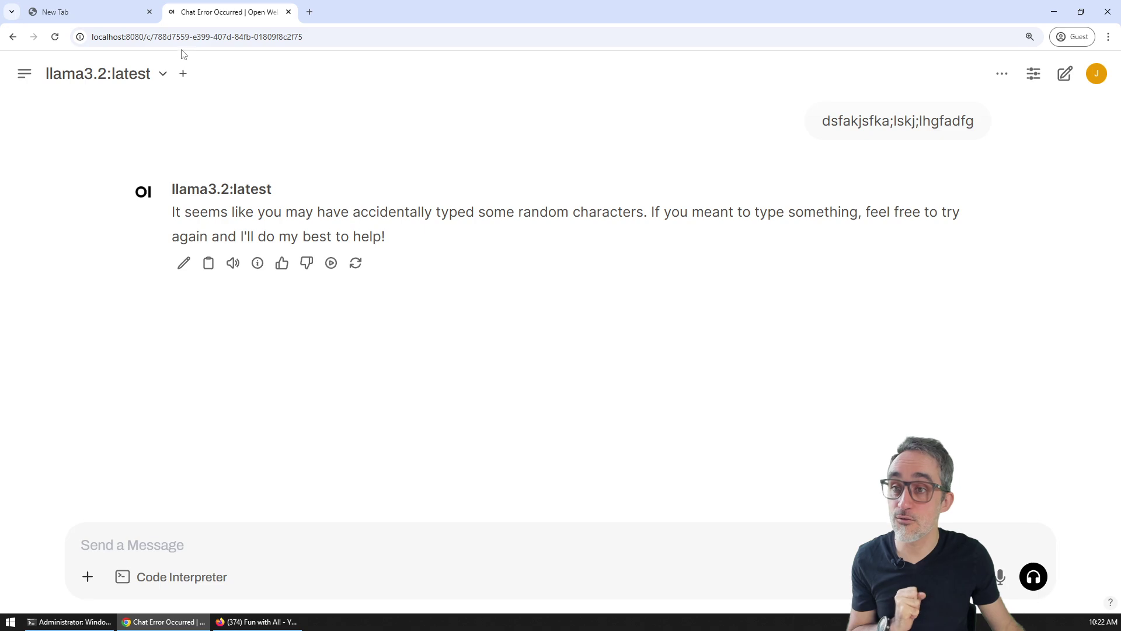
Step: Highlight the localhost:8080 part of the Open WebUI page address
left_click(143, 36)
left_click(143, 37)
left_click_drag(143, 36, 75, 36)
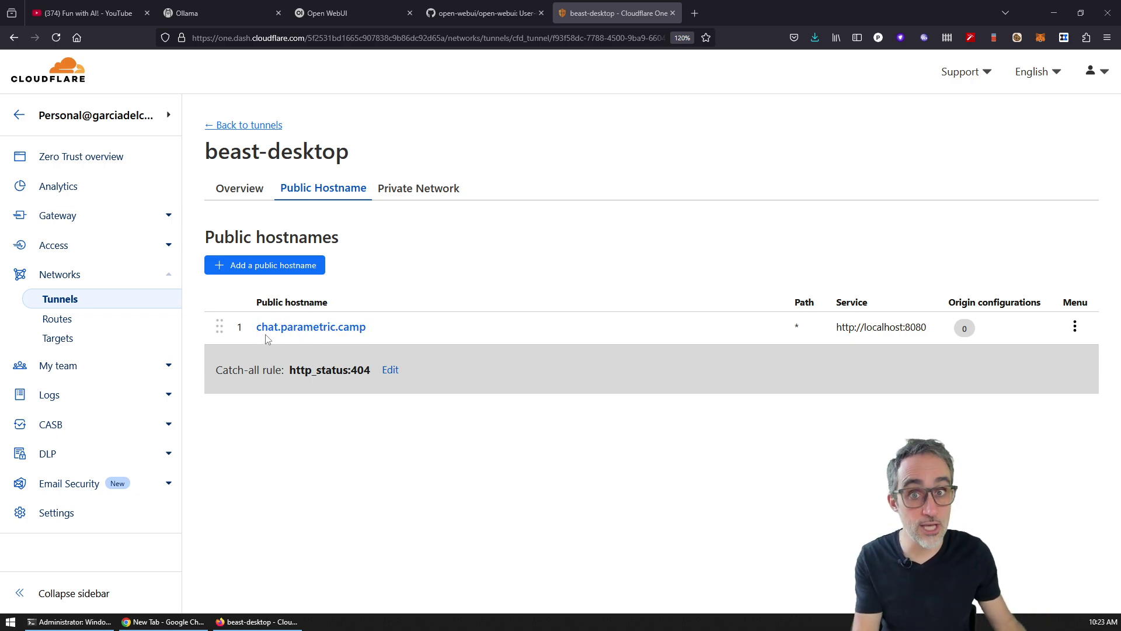
left_click_drag(837, 326, 934, 337)
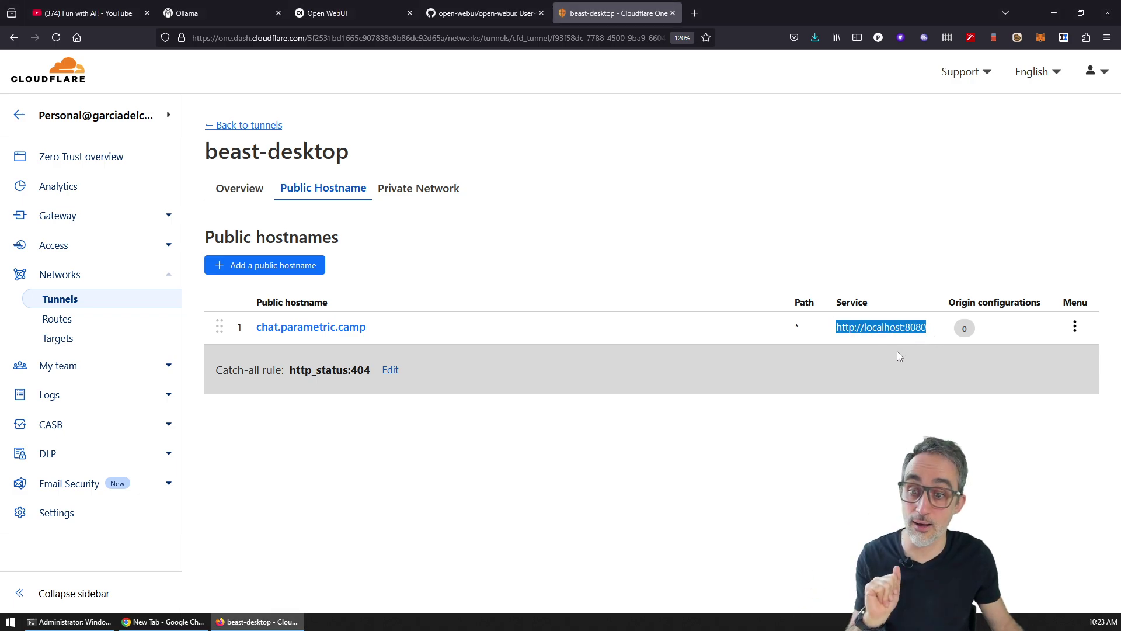
Step: Load chat.parametric.camp in the new Chrome tab
left_click(162, 621)
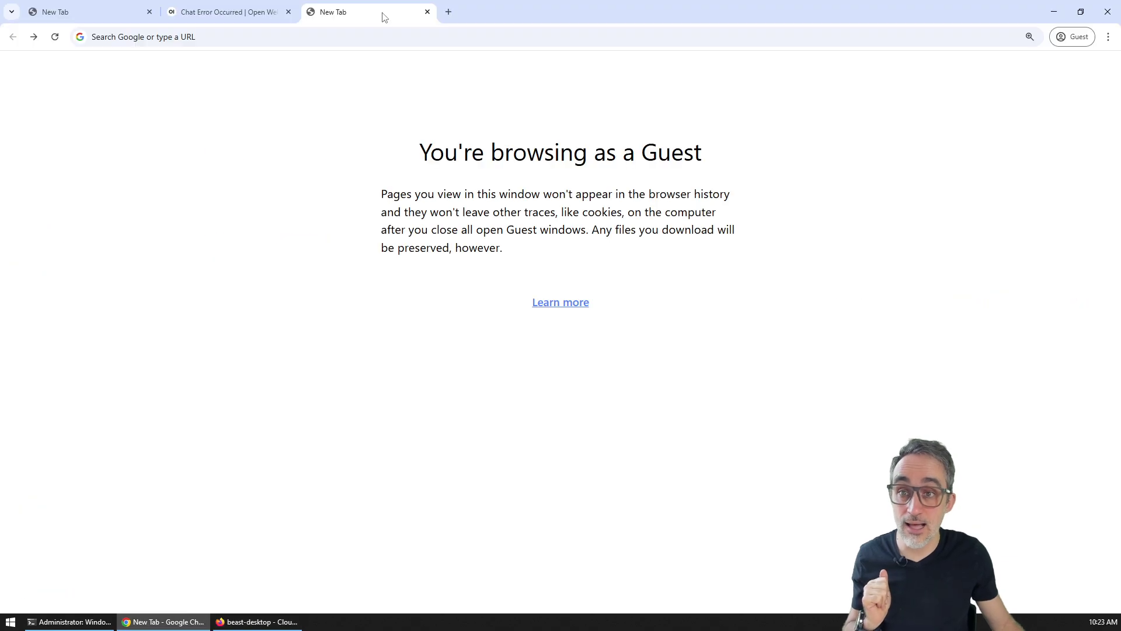
left_click(357, 38)
type("chat.pa")
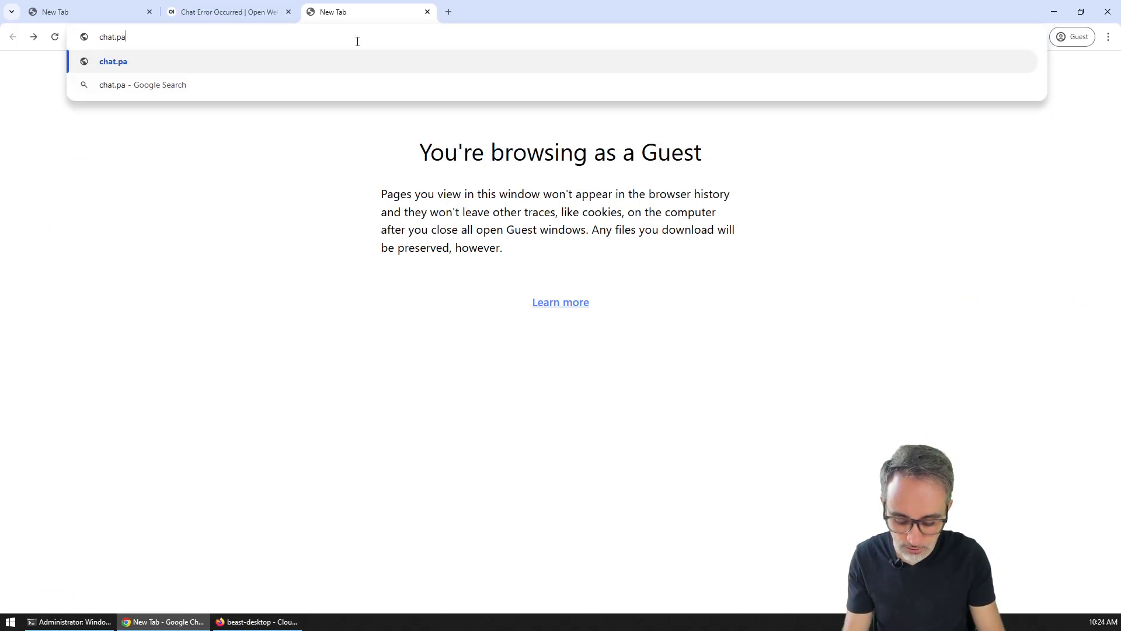
type("rametric.camp")
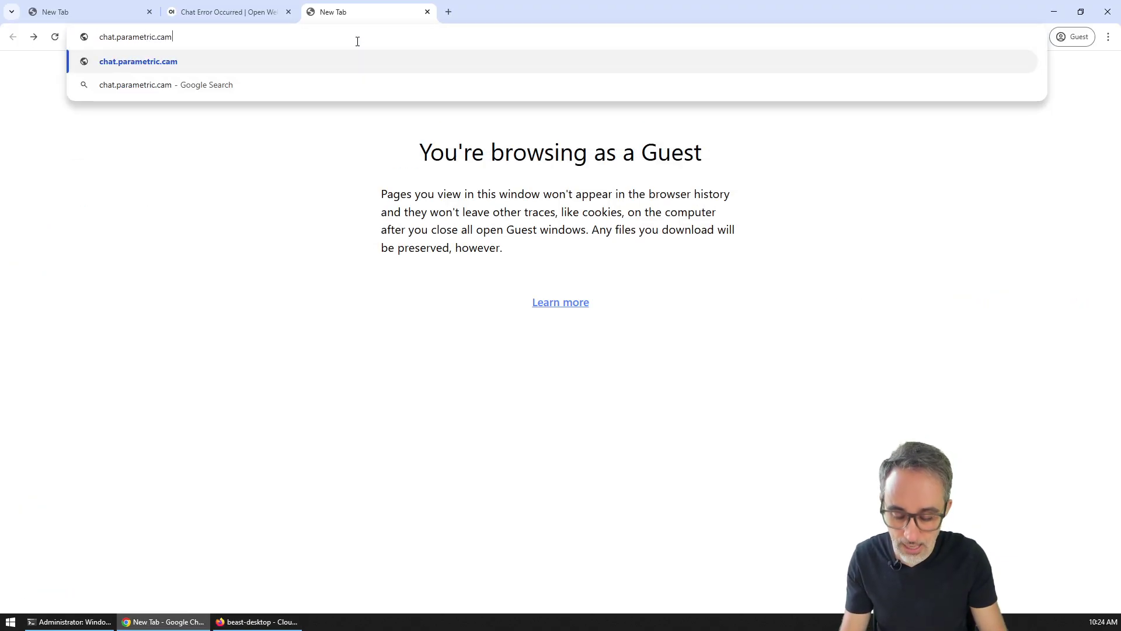
key("Return")
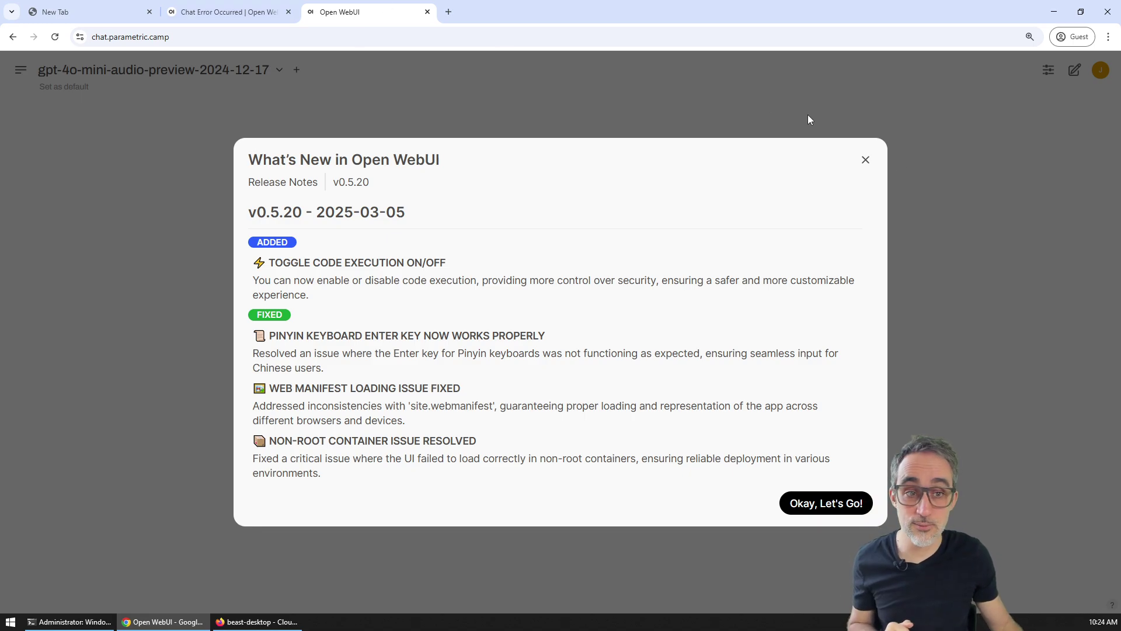
Step: Dismiss the release notes, pick llama3.2:latest, and send the test message 'sdfgshdfgdfgdk'
left_click(867, 161)
left_click(189, 70)
scroll(234, 228, "down", 10)
left_click(186, 258)
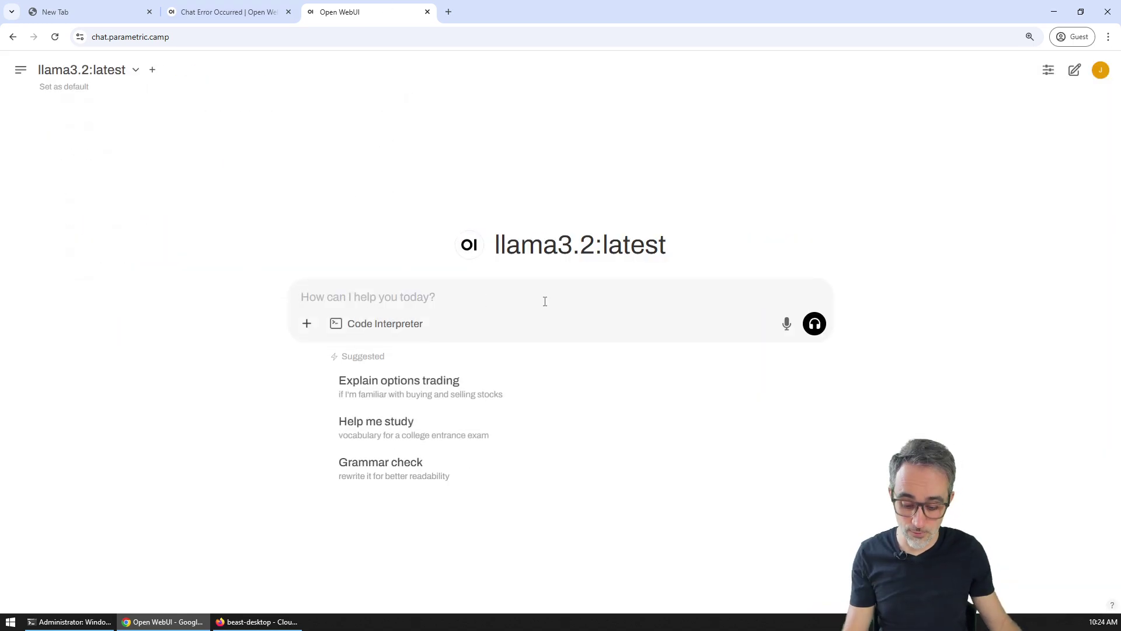
type("sdfgshdfgdfgdk")
key("Return")
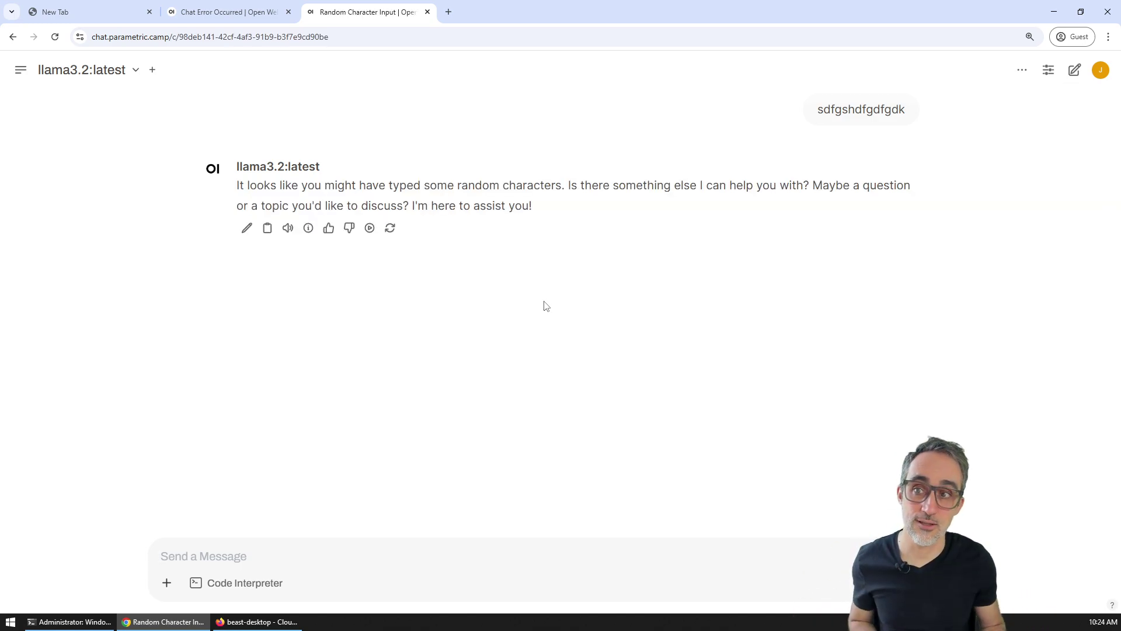
left_click(172, 38)
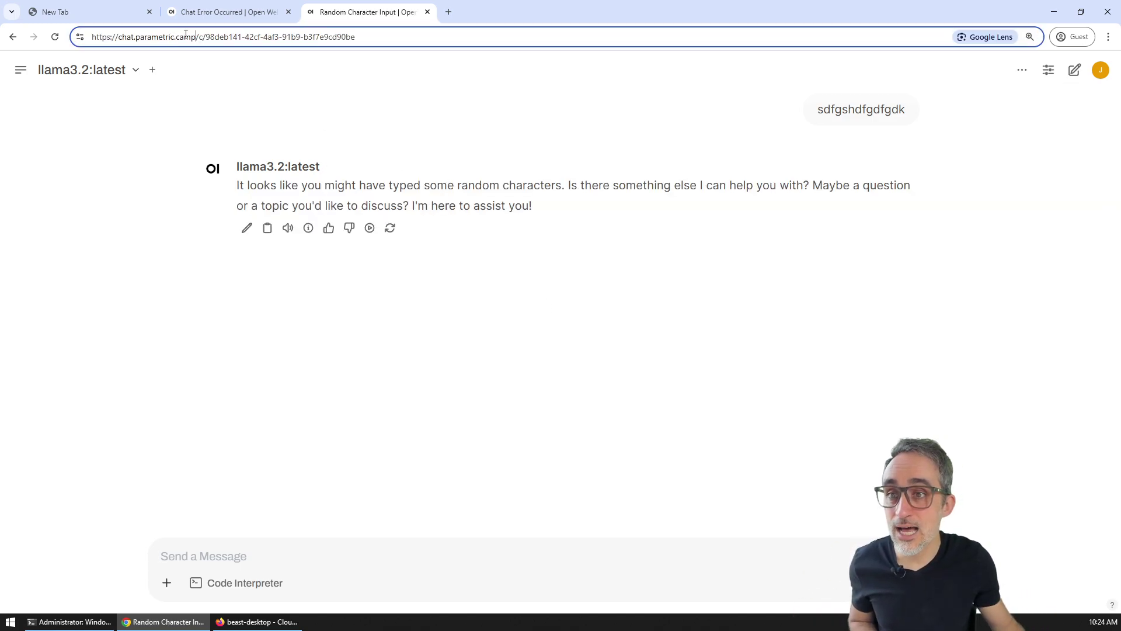
left_click_drag(195, 38, 64, 40)
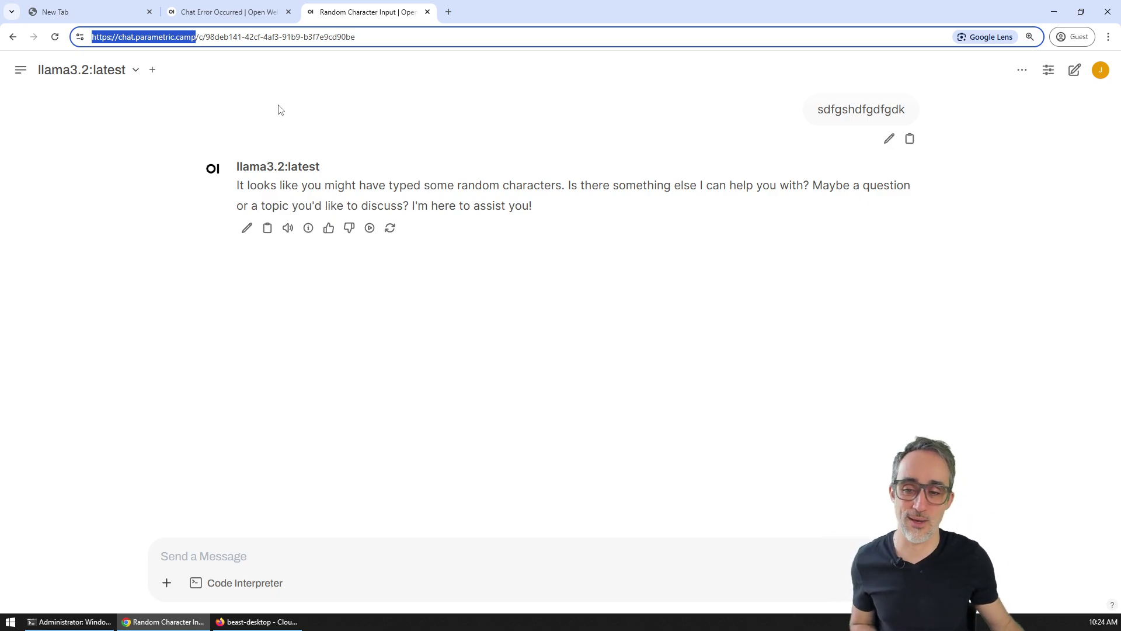
left_click(288, 621)
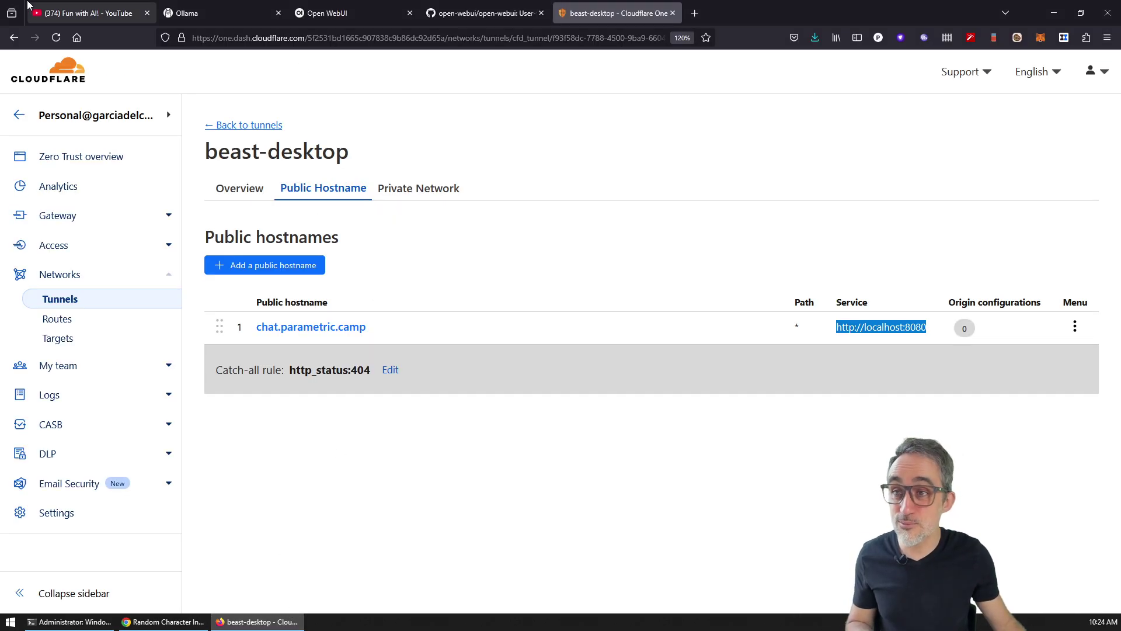
Step: Switch Firefox from the tunnel page to the YouTube playlist tab
left_click(88, 13)
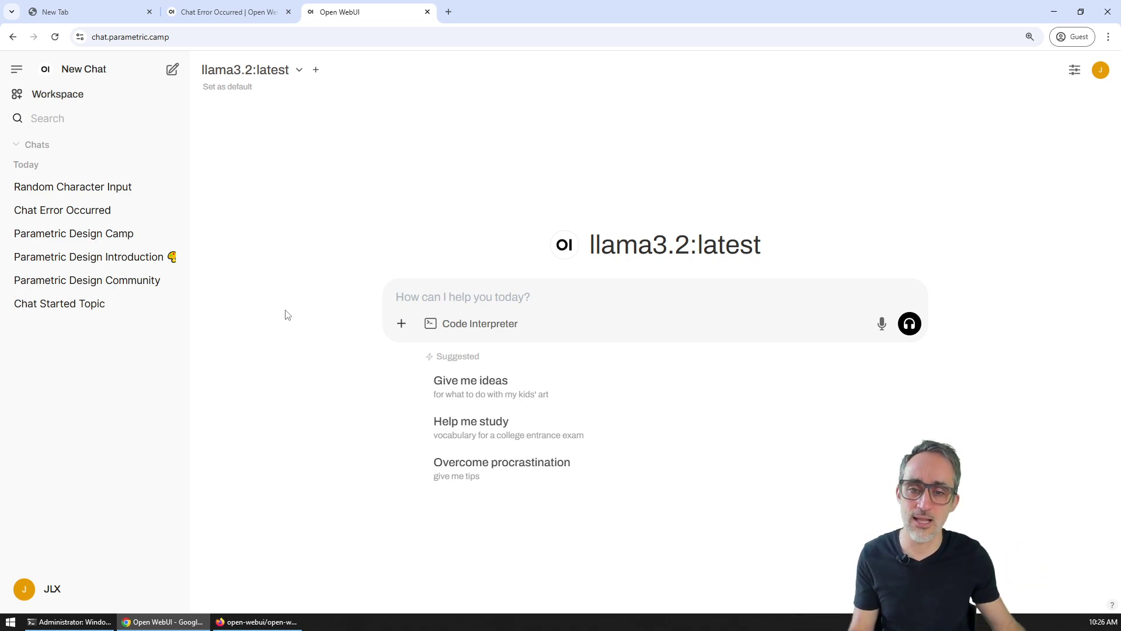
Step: Paste and send the question about running local LLMs, then scroll back to the answer's start
left_click(527, 290)
type("Do you recommend people to run their own local LLMs?")
key("Return")
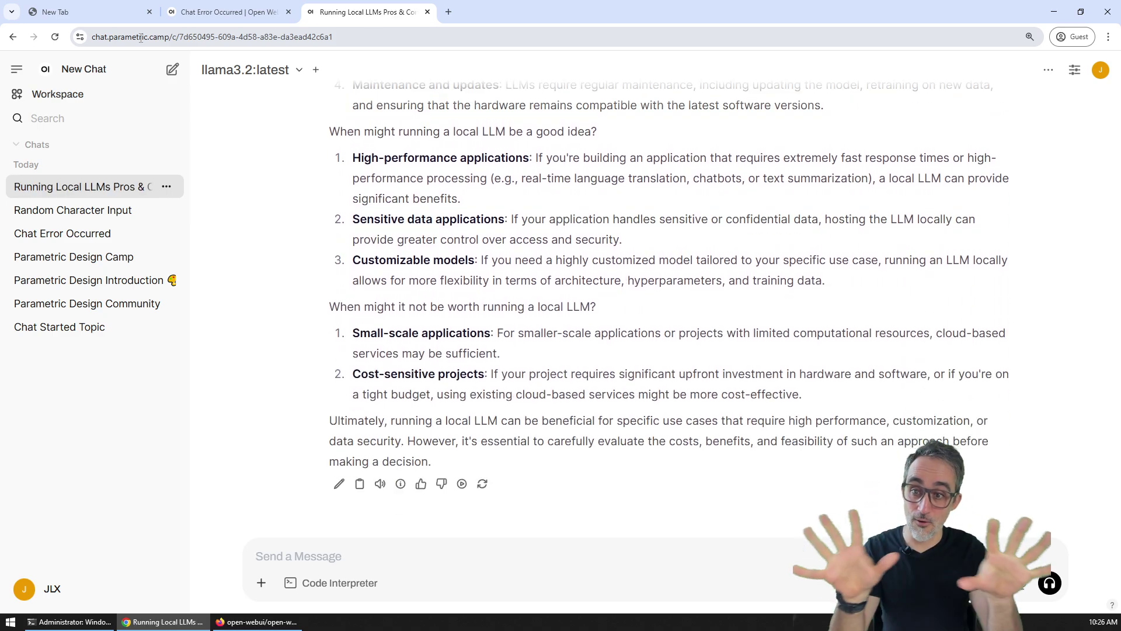
scroll(470, 299, "up", 15)
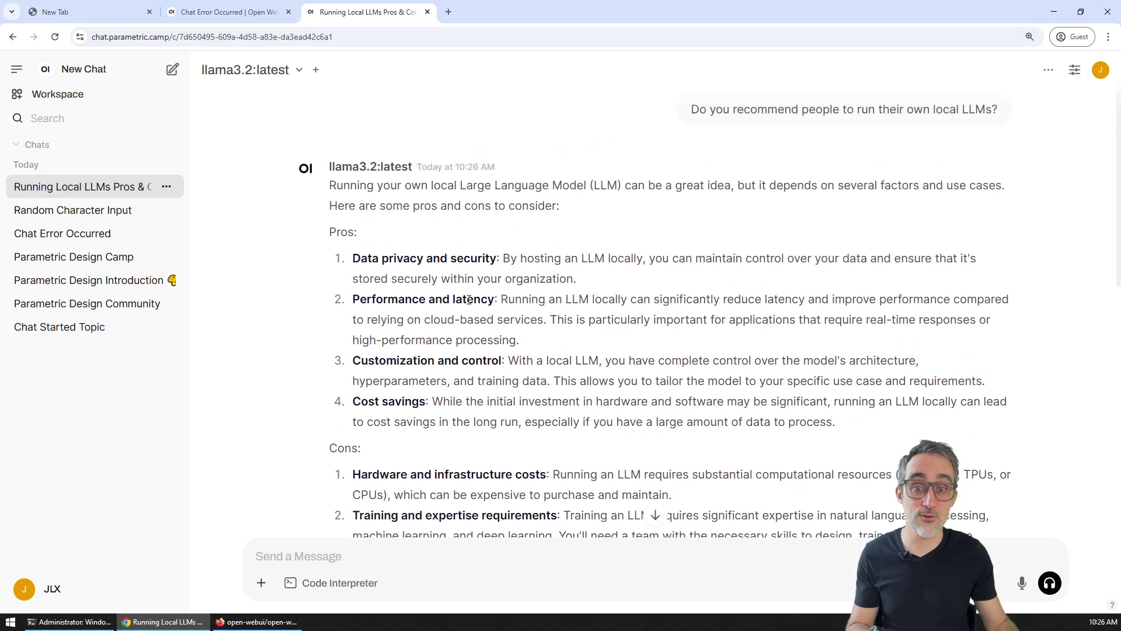